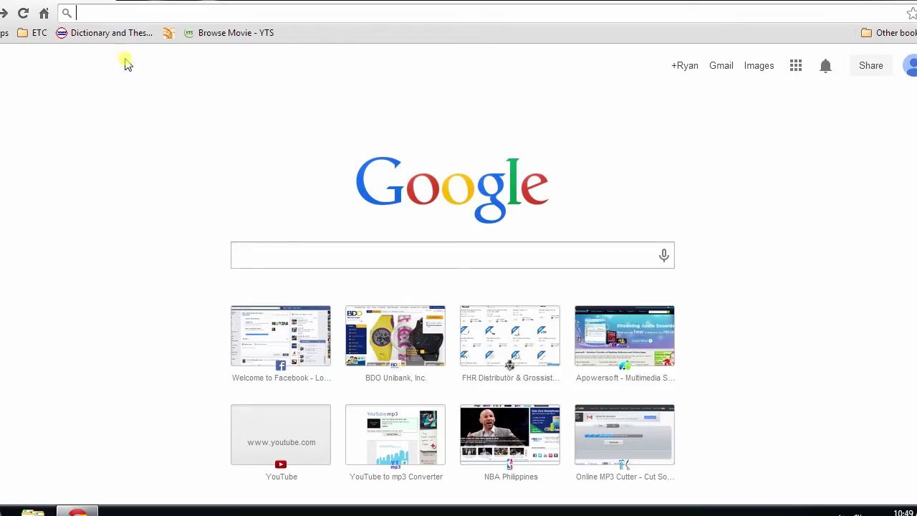
type("apowersoft.com")
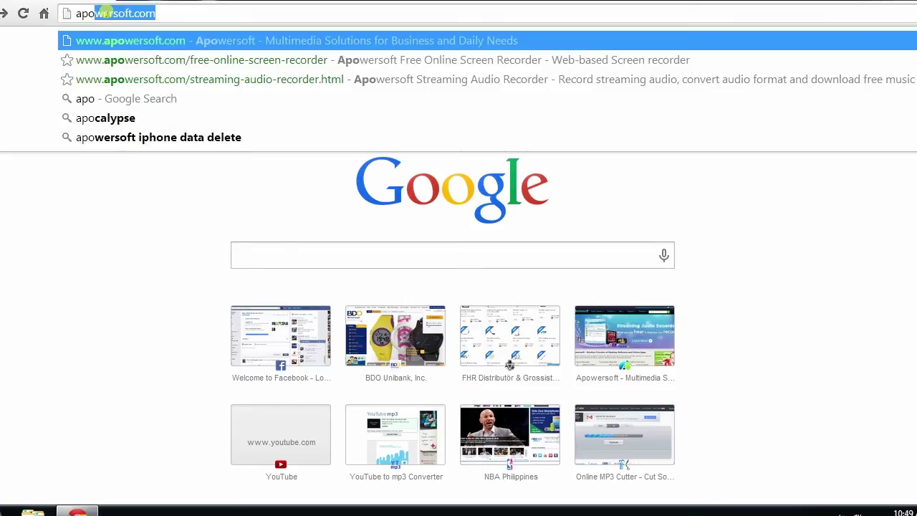
key("Return")
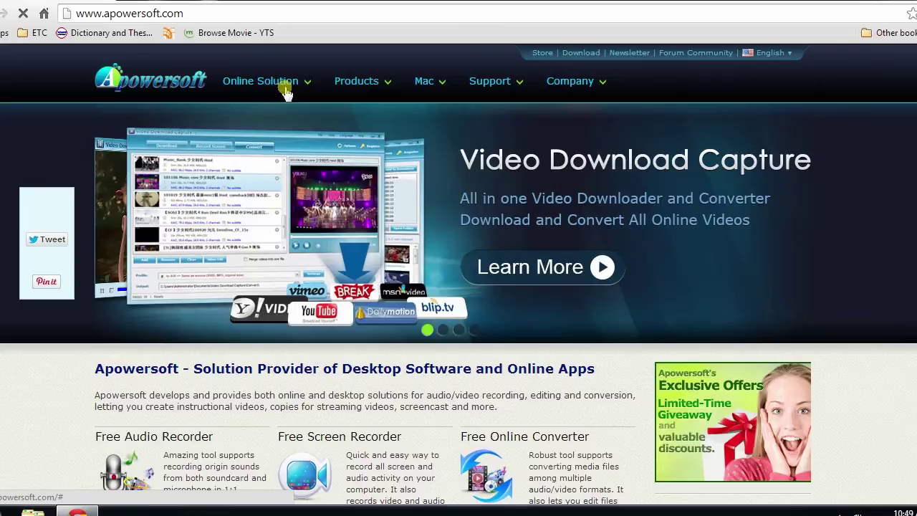
- Go to Online Solution > Video Software > Online Screen Recorder and click Start Recording
mouse_move(292, 85)
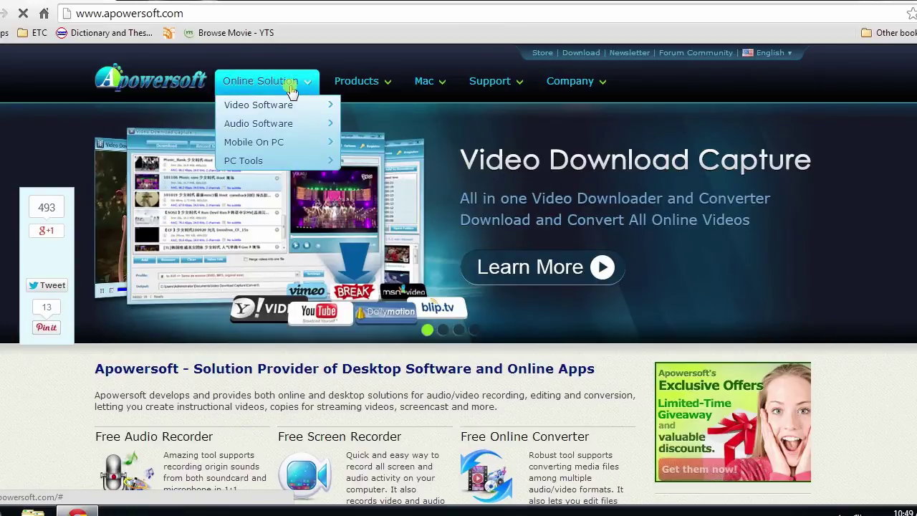
mouse_move(296, 106)
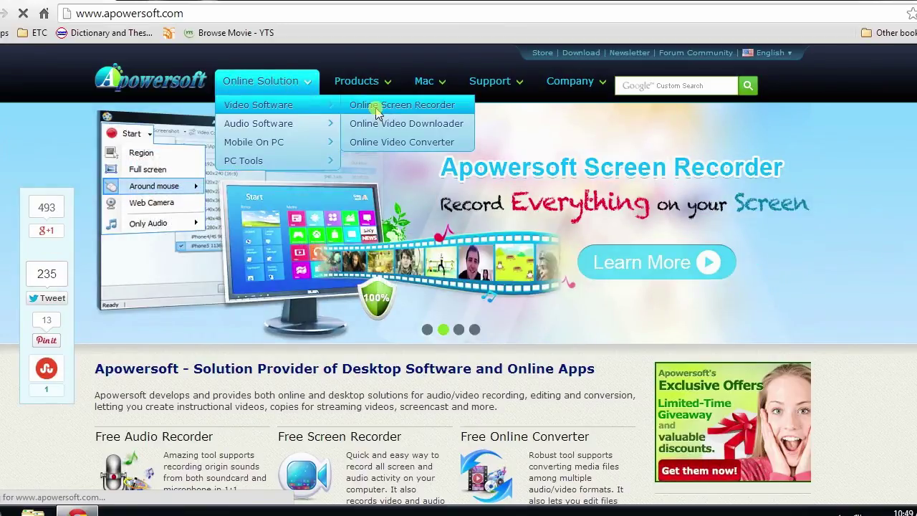
left_click(376, 111)
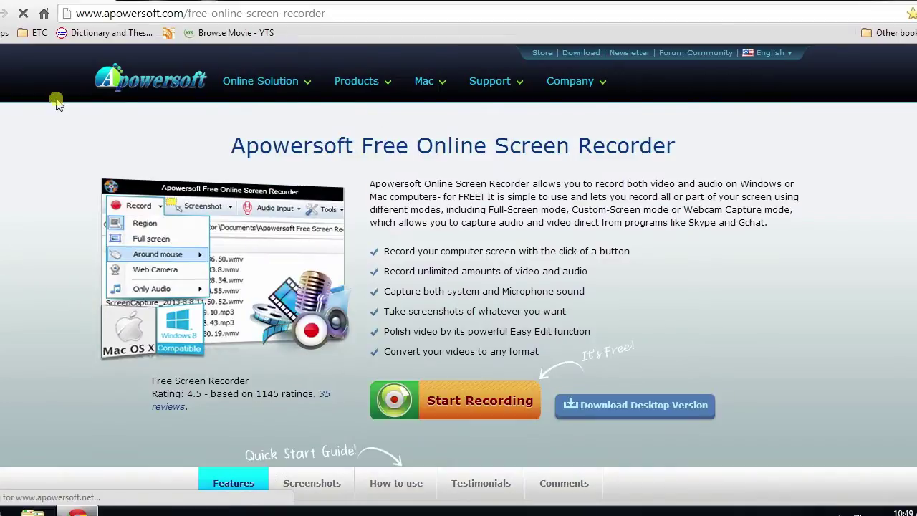
scroll(574, 107, "down", 1)
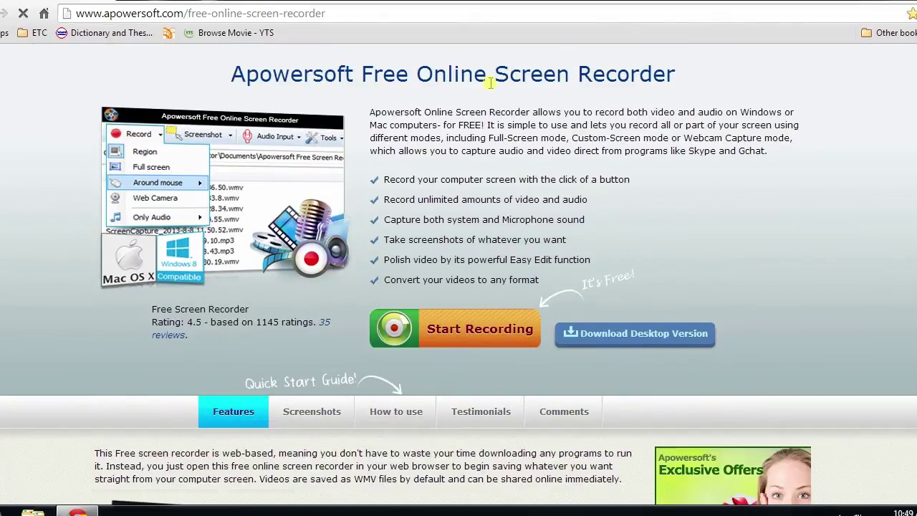
left_click(469, 335)
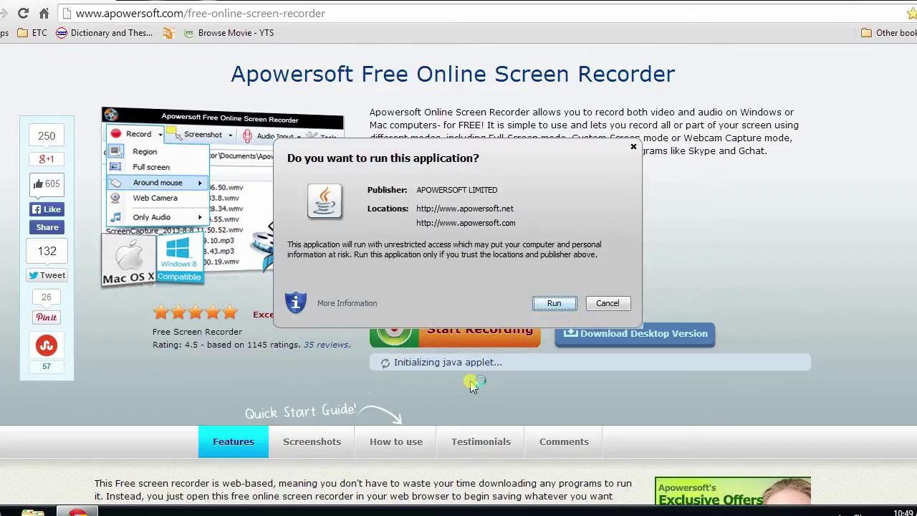
- Allow the recorder to run in the Java dialog and dismiss the hot-key conflict warning
left_click(554, 305)
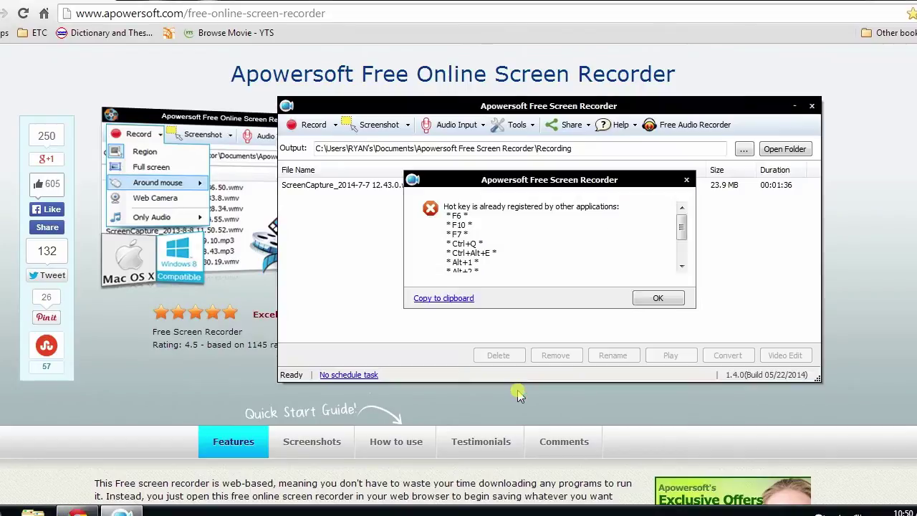
left_click(640, 298)
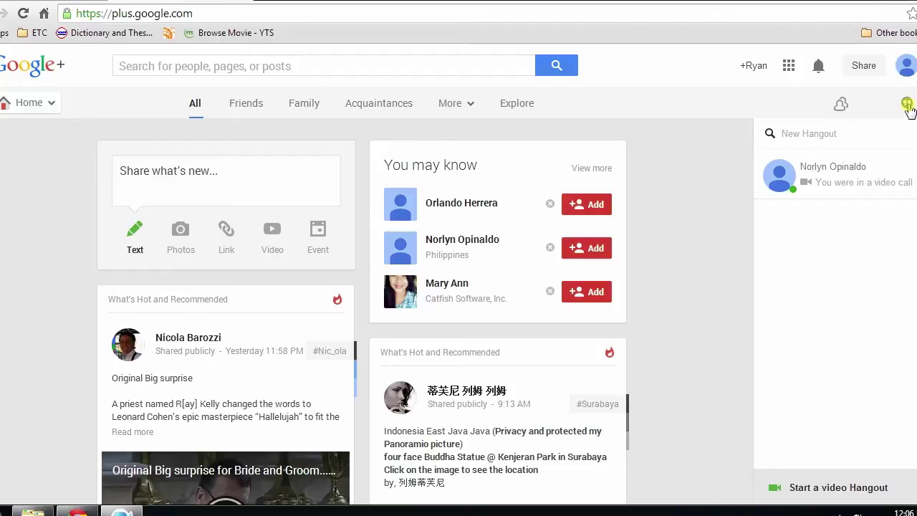
- Start a Hangouts video call with the listed contact
left_click(799, 134)
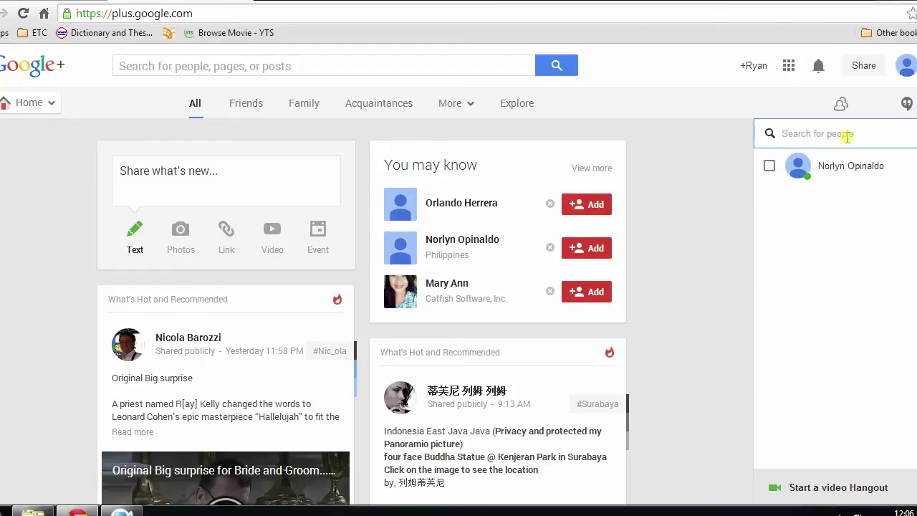
left_click(822, 172)
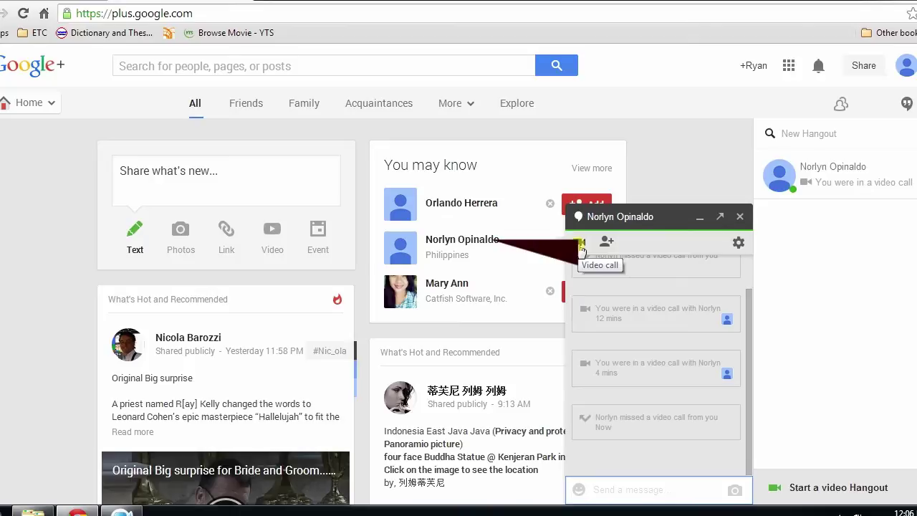
left_click(580, 243)
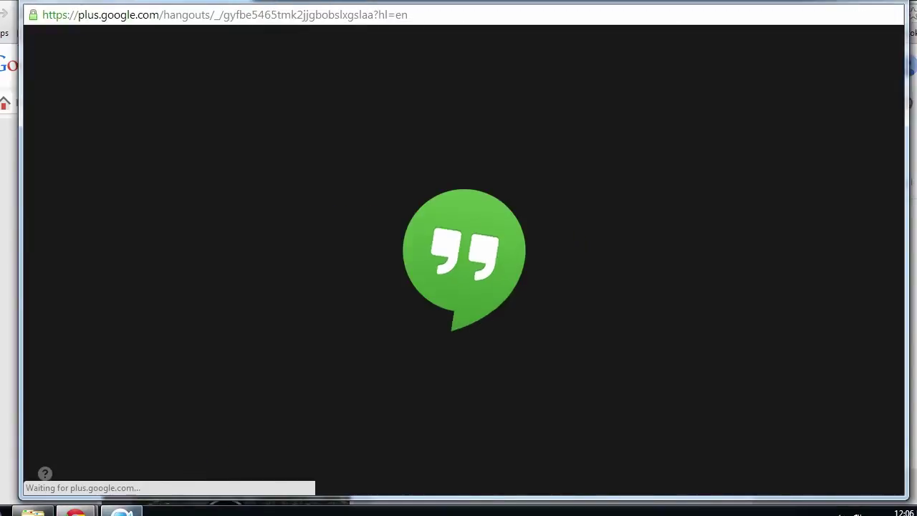
- Bring up the screen recorder window with Ctrl+F7, hiding and reshowing it once
key("ctrl+F7")
left_click(240, 83)
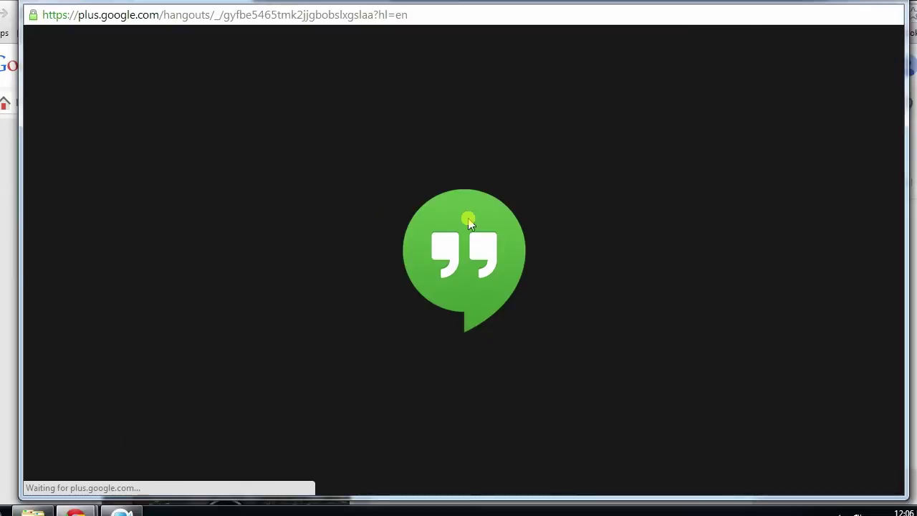
key("ctrl+F7")
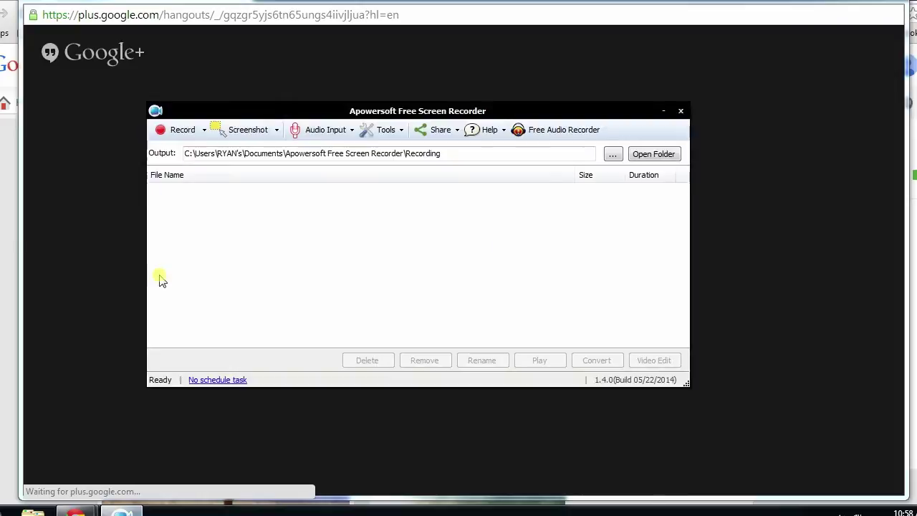
- Check Audio Input, choose Region recording mode and drag a capture area over the call window
left_click(348, 130)
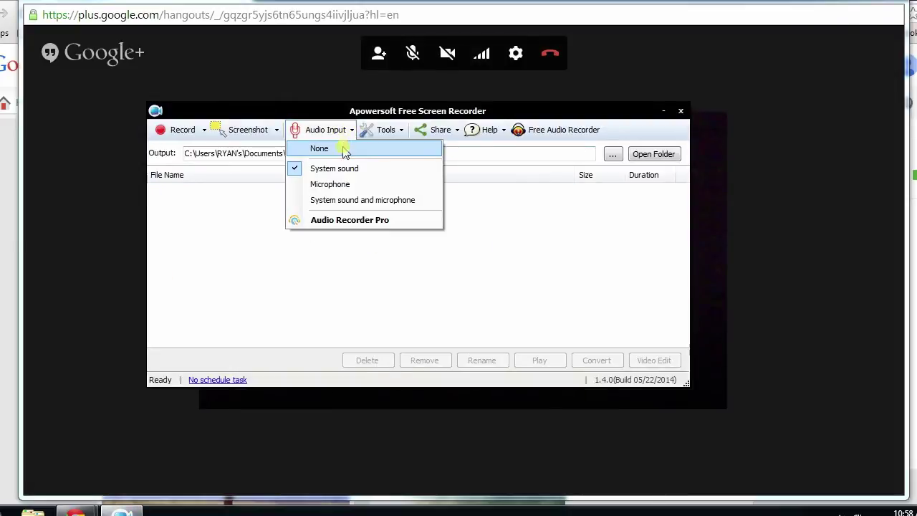
left_click(204, 129)
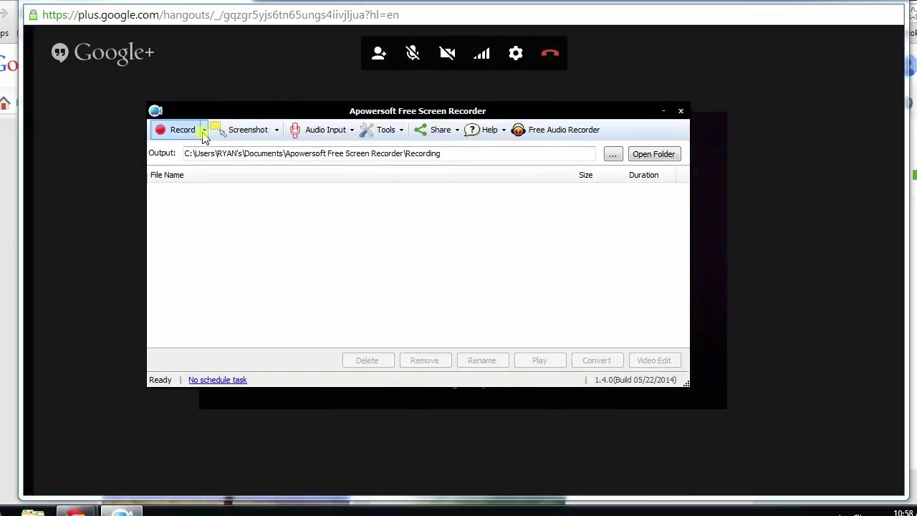
left_click(204, 129)
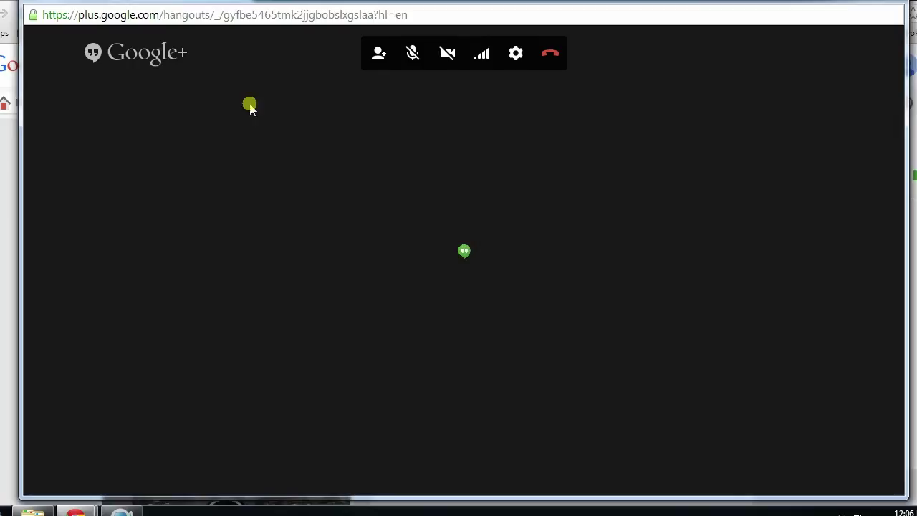
left_click_drag(57, 52, 242, 180)
- Enlarge the region to about 1104x479, start recording, and dismiss the hotkey notice
left_click_drag(354, 221, 848, 394)
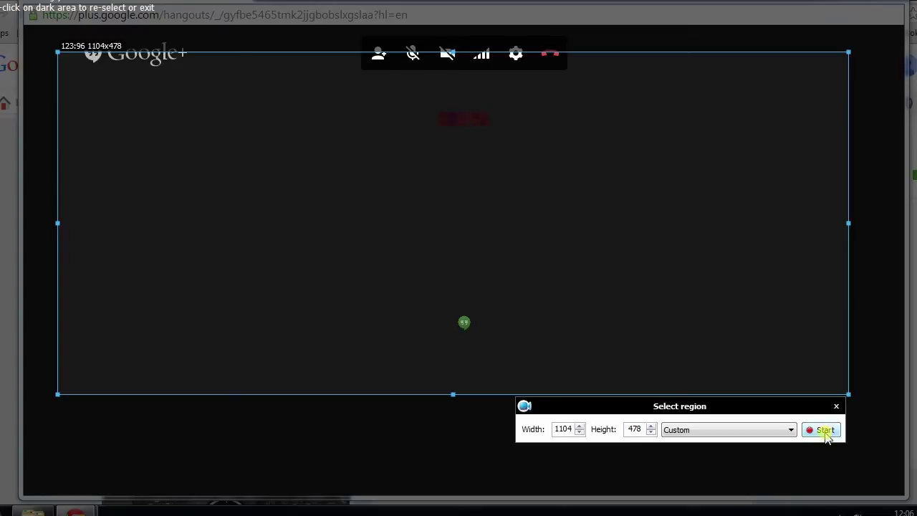
left_click(825, 431)
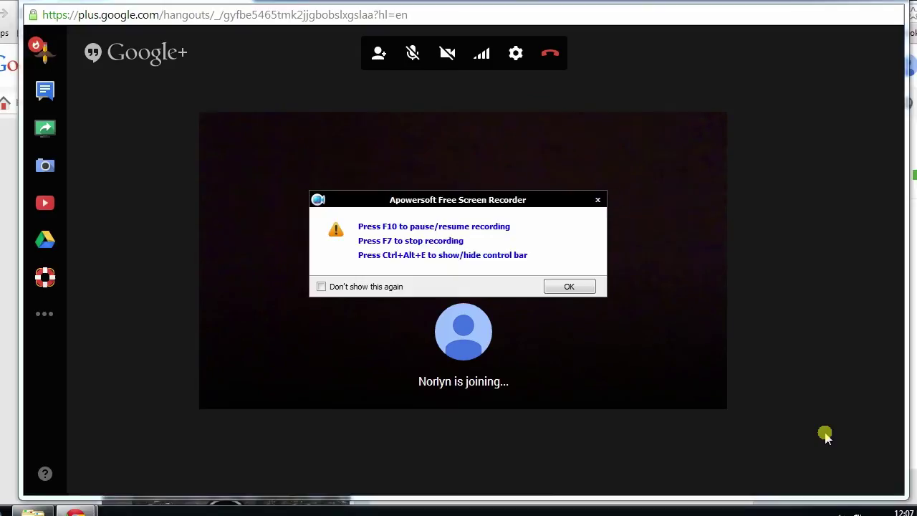
left_click(557, 288)
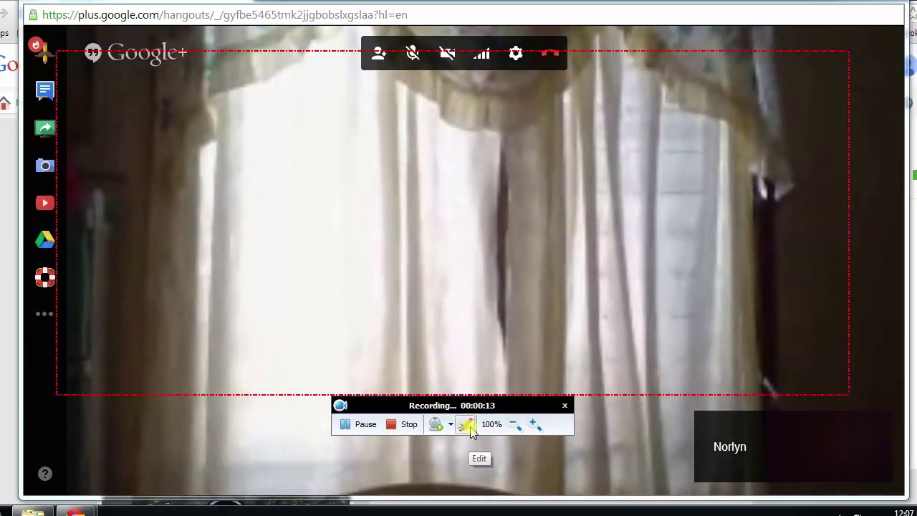
- Draw a navy arrow pointing into the curtain using the Edit tools
left_click(467, 428)
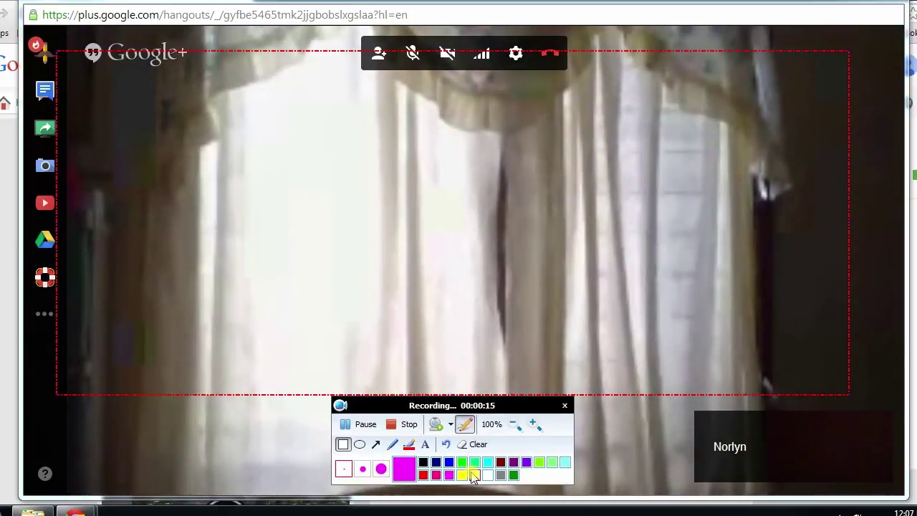
left_click(435, 463)
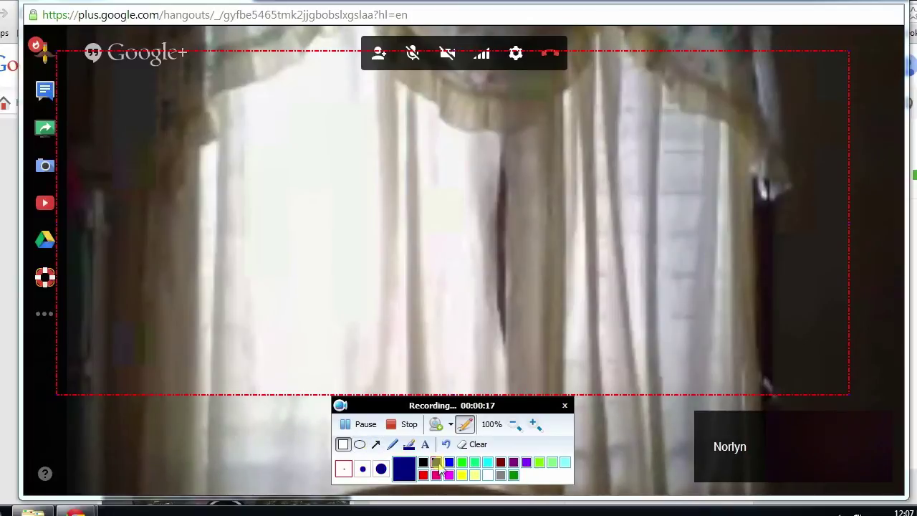
left_click(376, 444)
left_click_drag(199, 349, 379, 303)
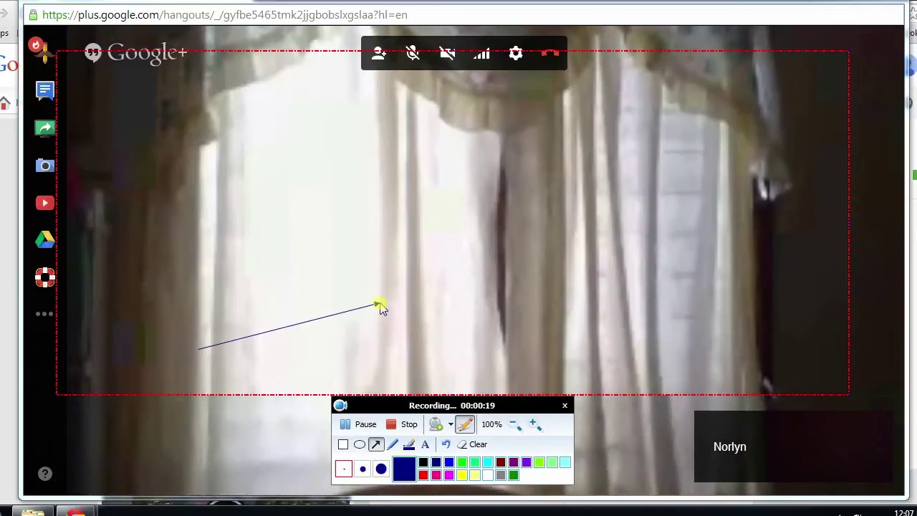
- Draw a green ellipse across the lower curtain and a lime ellipse higher up
left_click(472, 463)
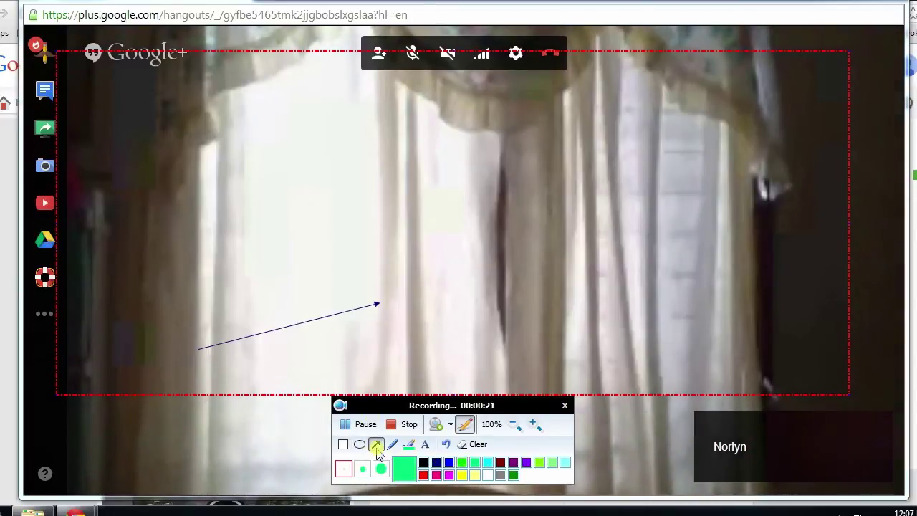
left_click(359, 444)
mouse_move(498, 311)
left_mouse_down()
mouse_move(660, 317)
mouse_move(657, 351)
left_mouse_up()
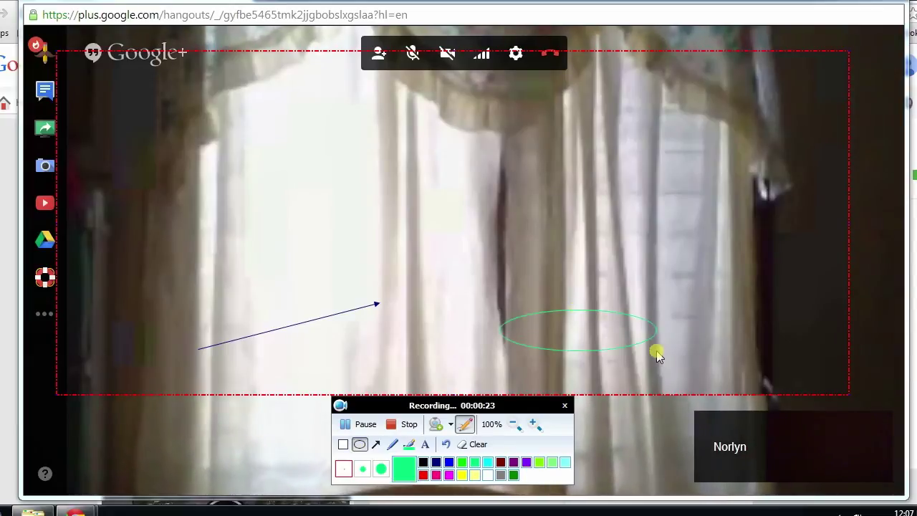
left_click(539, 462)
left_click_drag(336, 191, 499, 211)
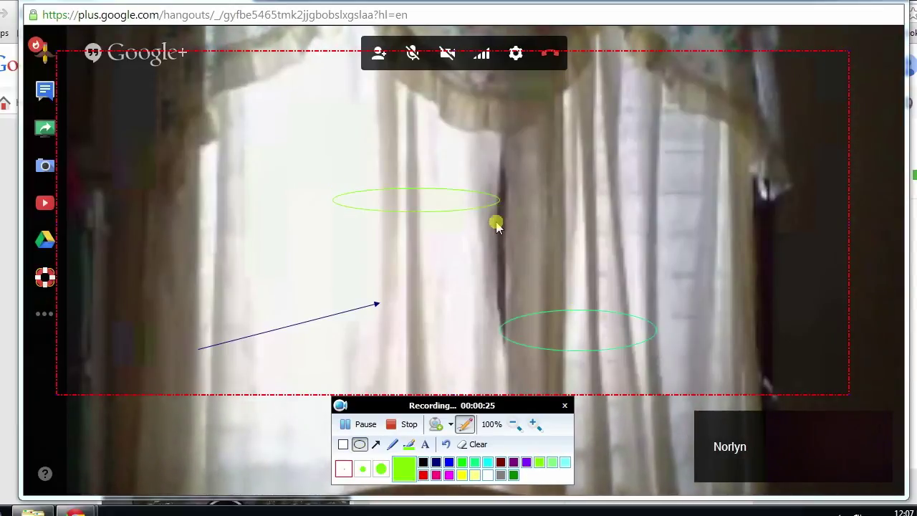
- Add a lime text annotation reading 'text' left of the lime ellipse
left_click(425, 444)
left_click(266, 201)
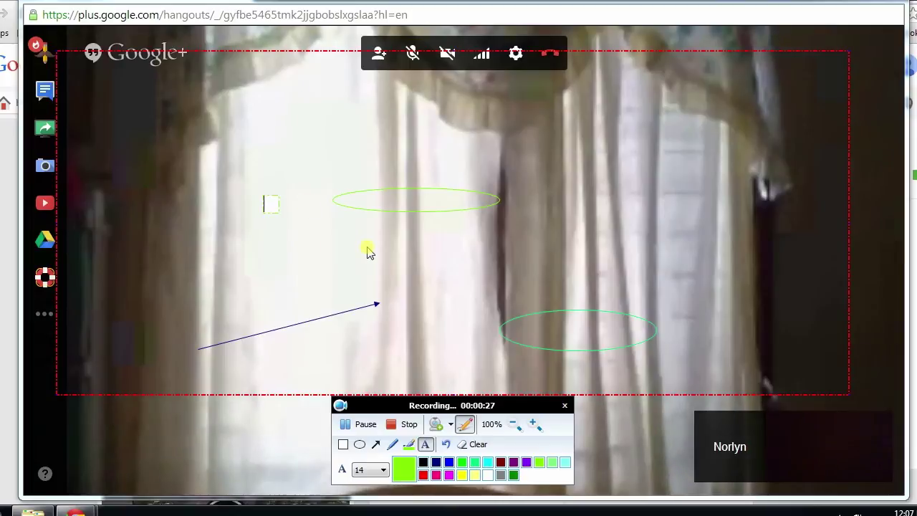
type("text")
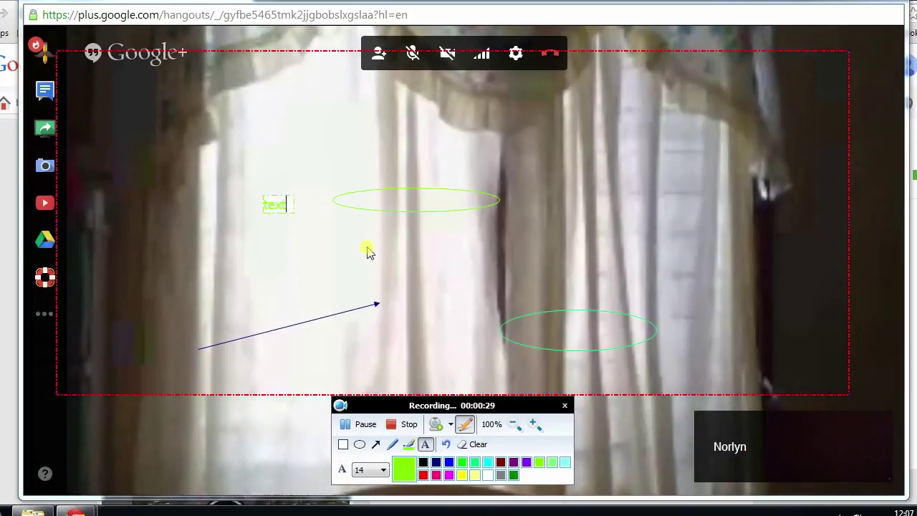
left_click(385, 439)
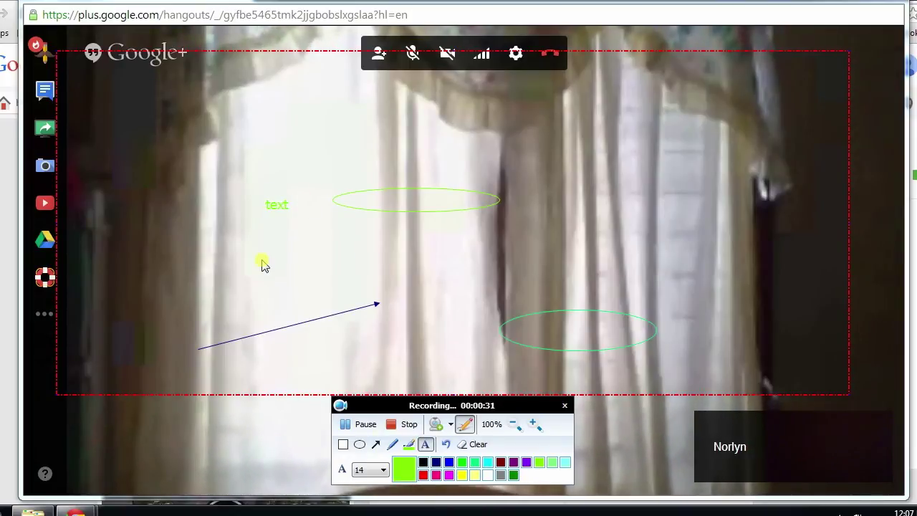
- Clear all annotations, begin another text annotation, then stop and save the recording
left_click(478, 445)
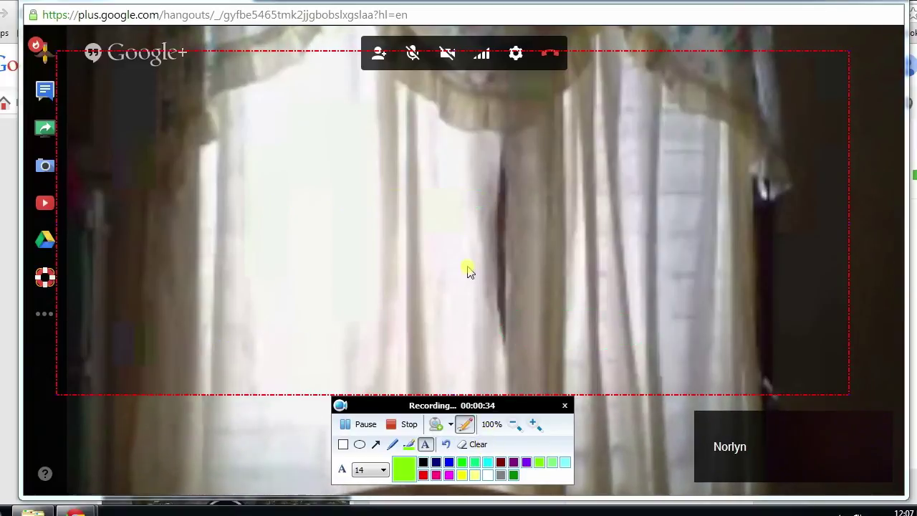
left_click(426, 444)
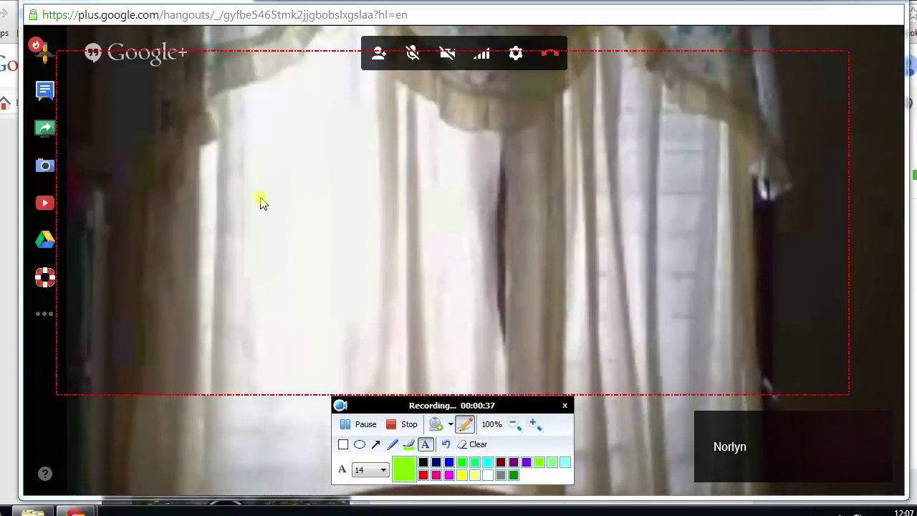
left_click(261, 204)
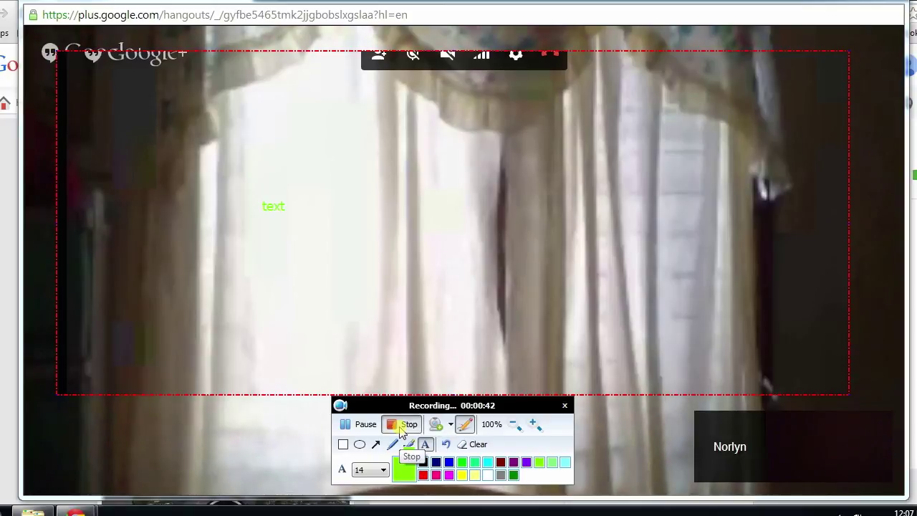
left_click(410, 425)
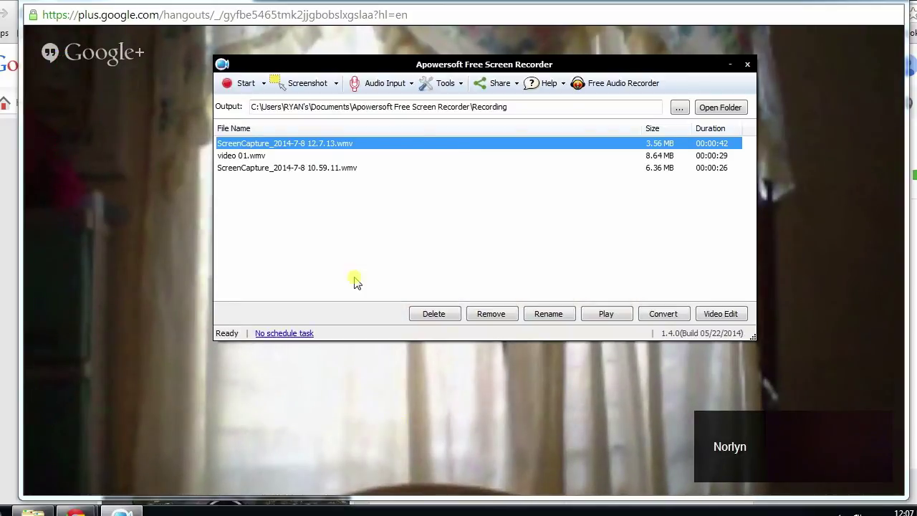
- Minimize the call windows and play ScreenCapture_2014-7-8 12.7.13.wmv from the file list
left_click(900, 39)
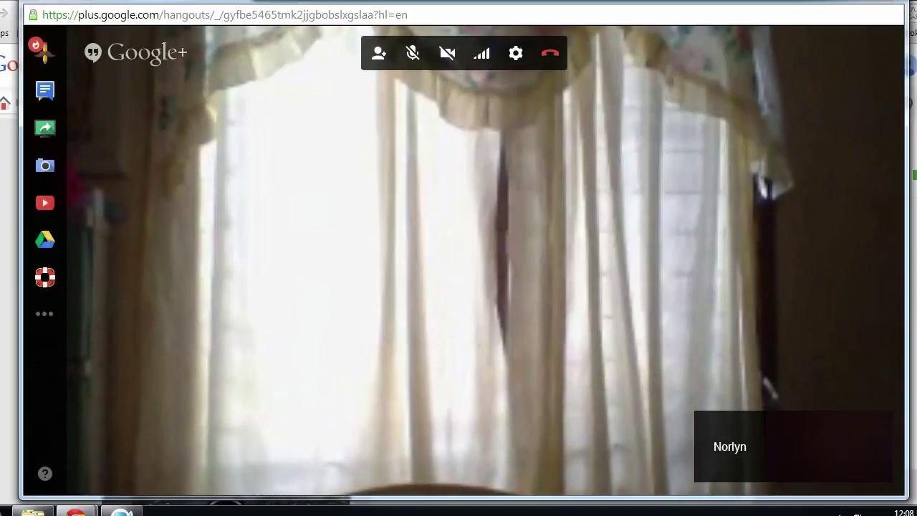
left_click(882, 3)
left_click(884, 1)
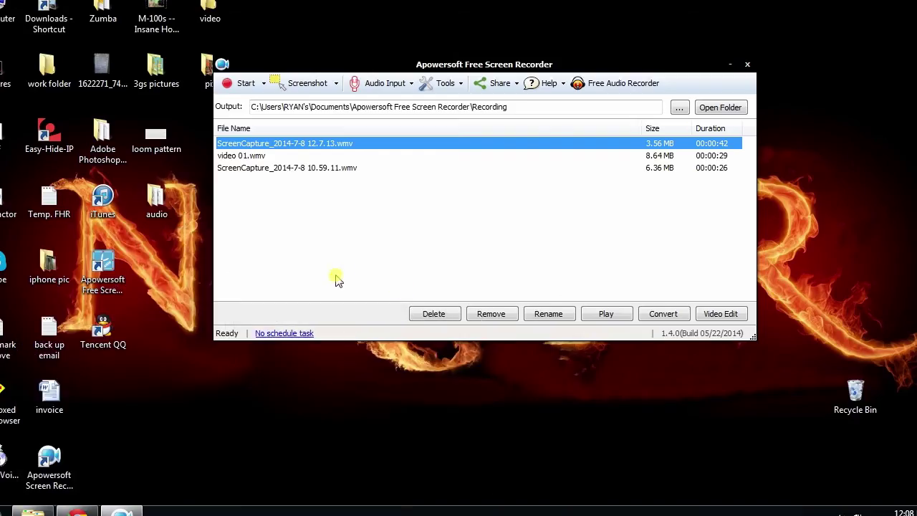
right_click(265, 144)
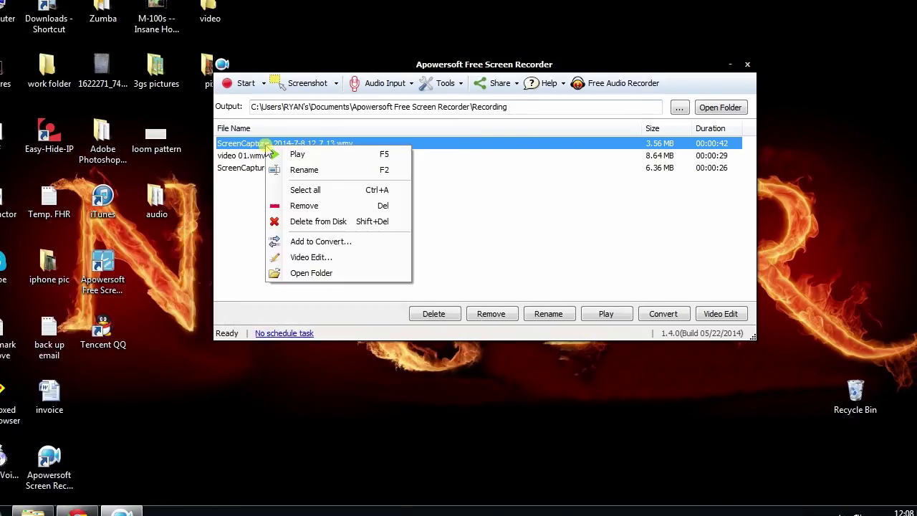
left_click(318, 154)
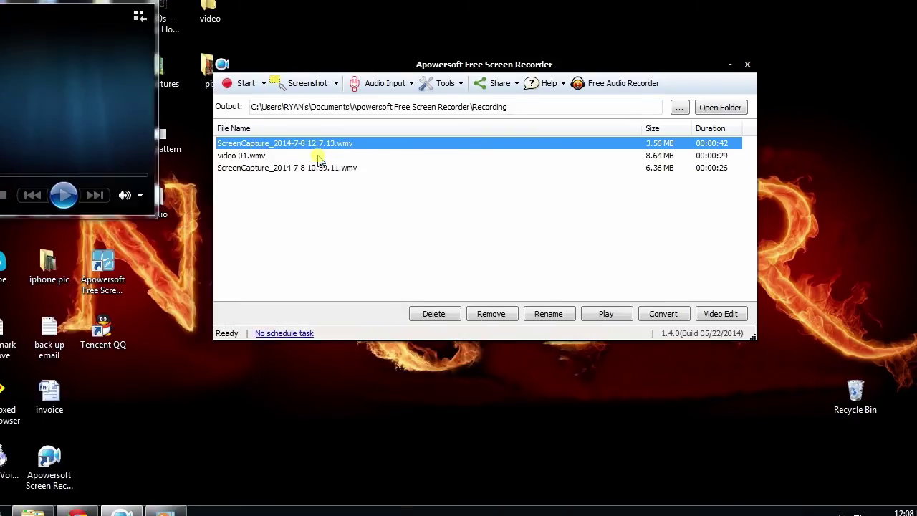